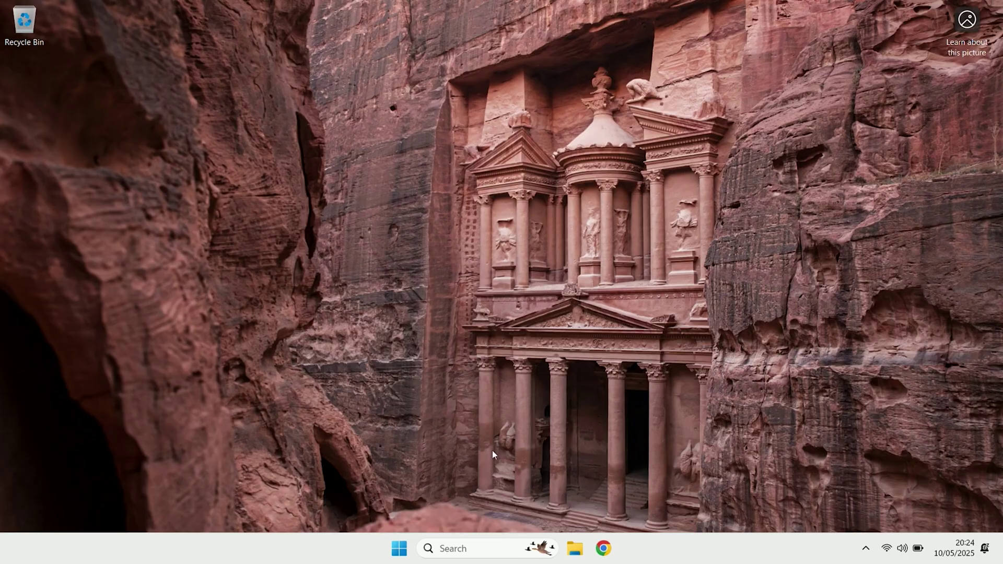
Search the taskbar for 'powersh' so Windows PowerShell appears as best match.
{"action": "left_click", "coordinate": [478, 548]}
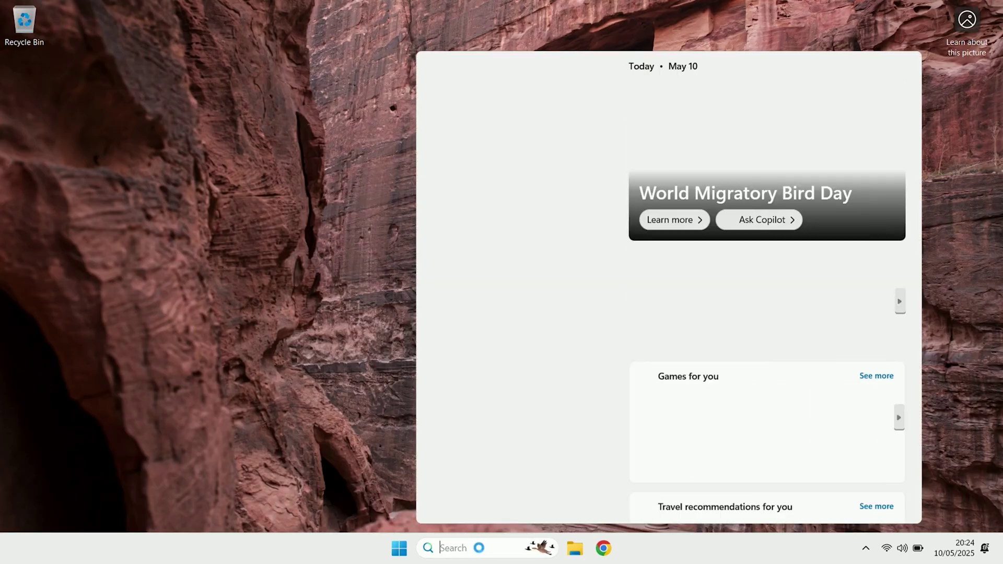
{"action": "type", "text": "powersh"}
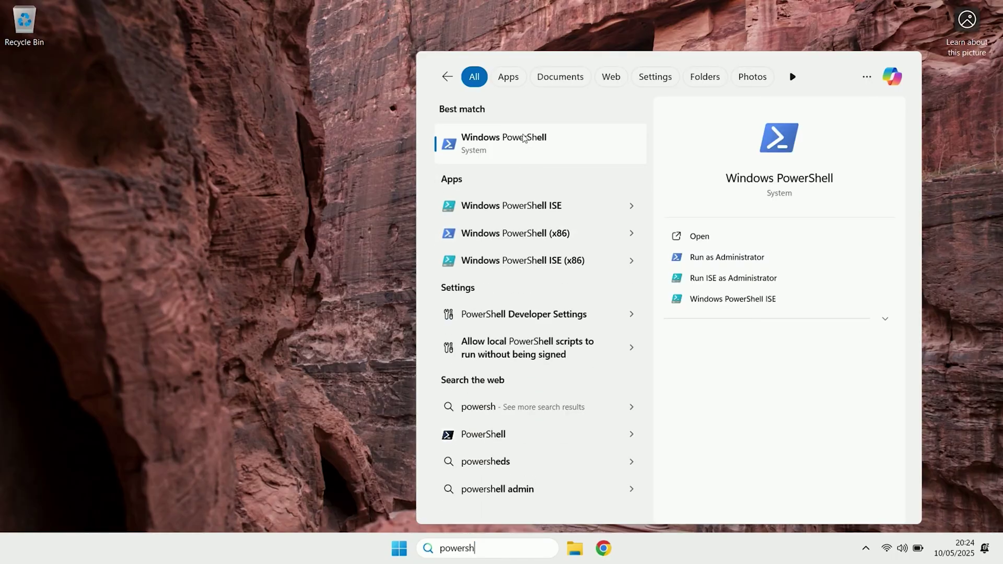
Launch Windows PowerShell and enter Get-WmiObject Win32_BIOS | Select-Object SerialNumber at the prompt.
{"action": "left_click", "coordinate": [523, 137]}
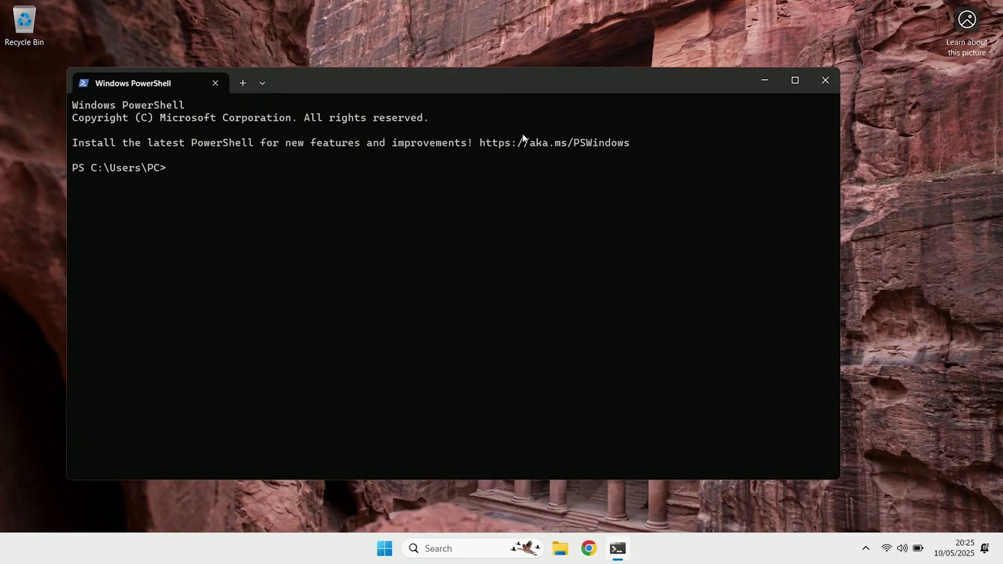
{"action": "type", "text": "Get"}
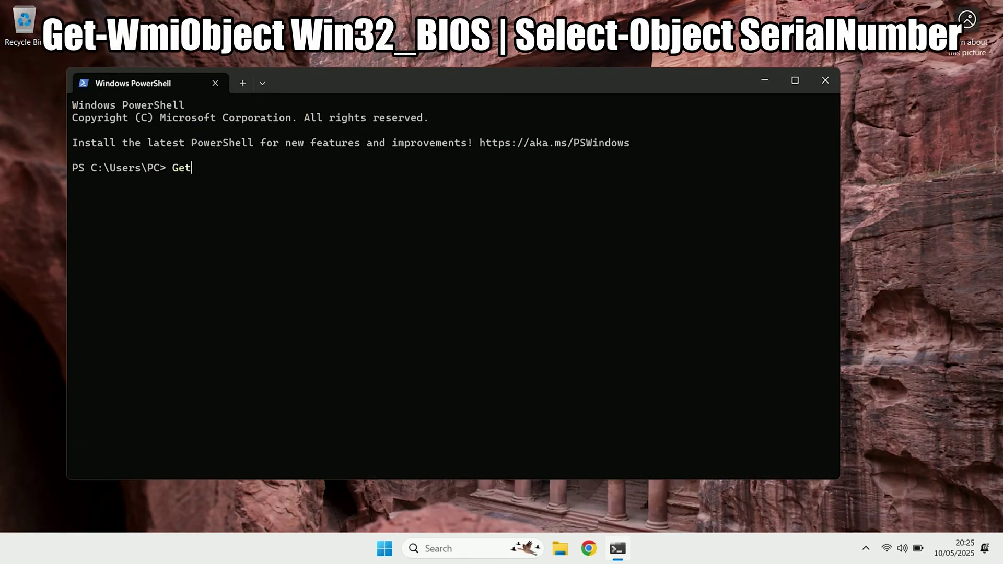
{"action": "type", "text": "-WmiO"}
{"action": "type", "text": "bject Wi"}
{"action": "type", "text": "n32_BI"}
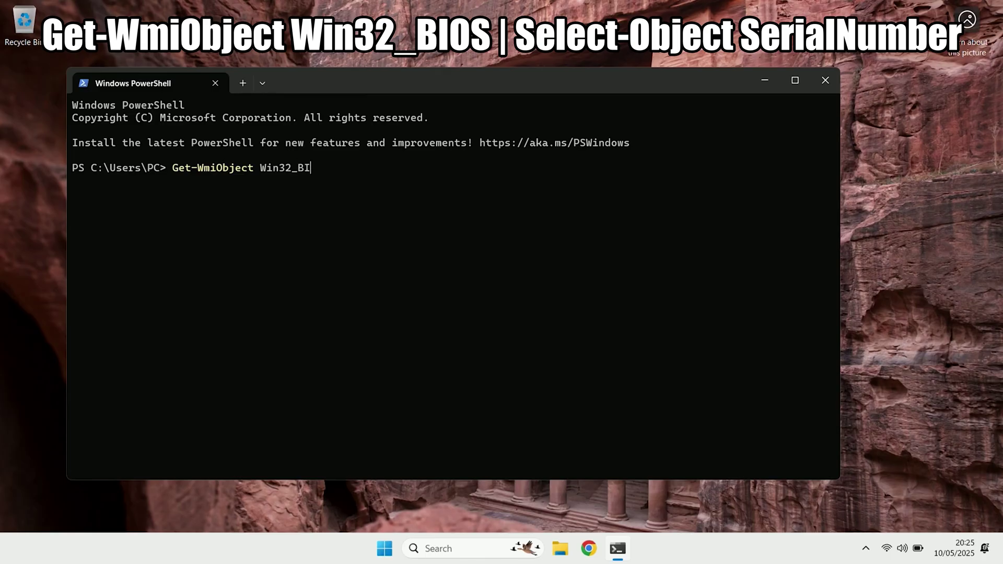
{"action": "type", "text": "OS |"}
{"action": "type", "text": " Select-Ob"}
{"action": "type", "text": "ject Seria"}
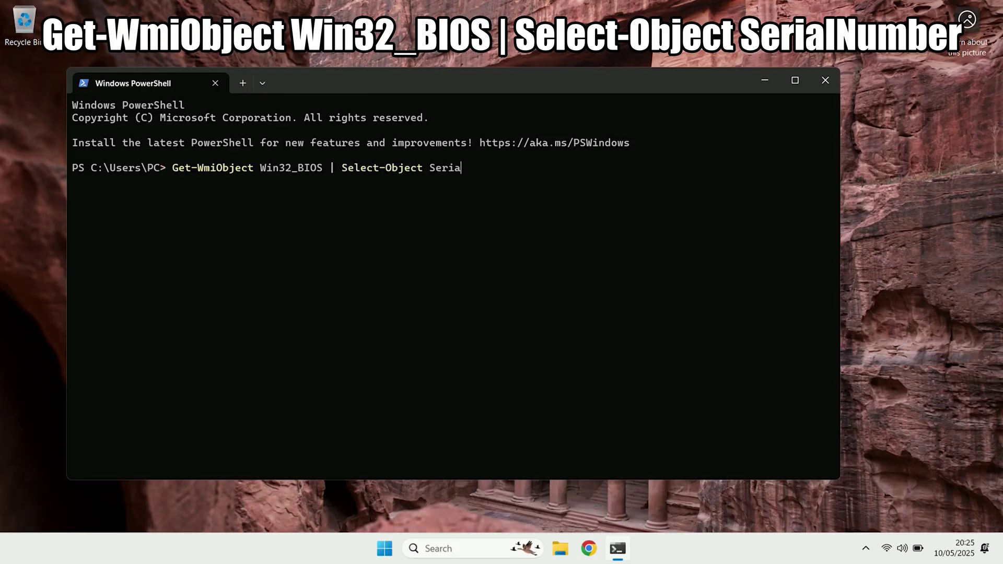
{"action": "type", "text": "lNumber"}
Run the query so the serial number R90QKR90 is listed.
{"action": "key", "text": "Return"}
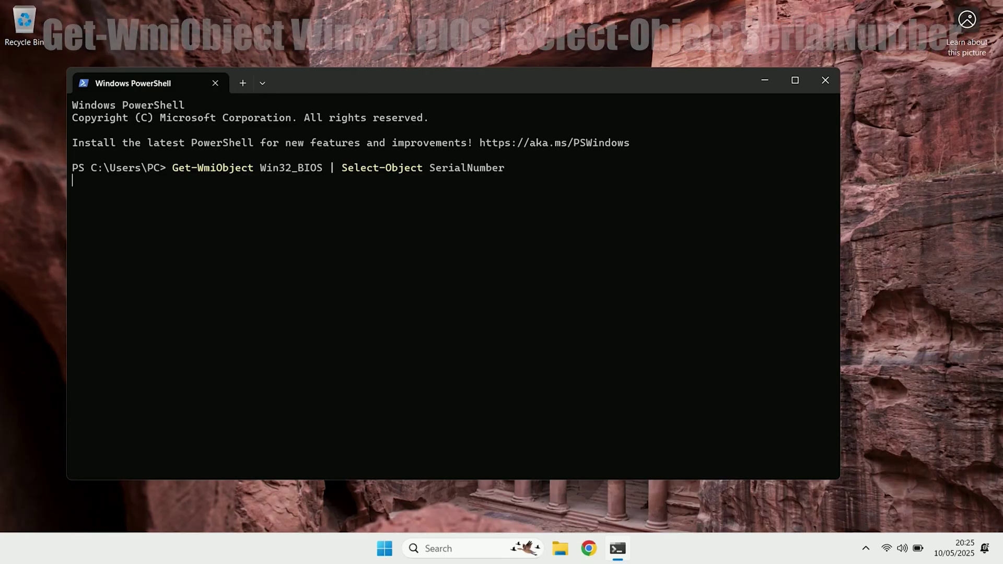